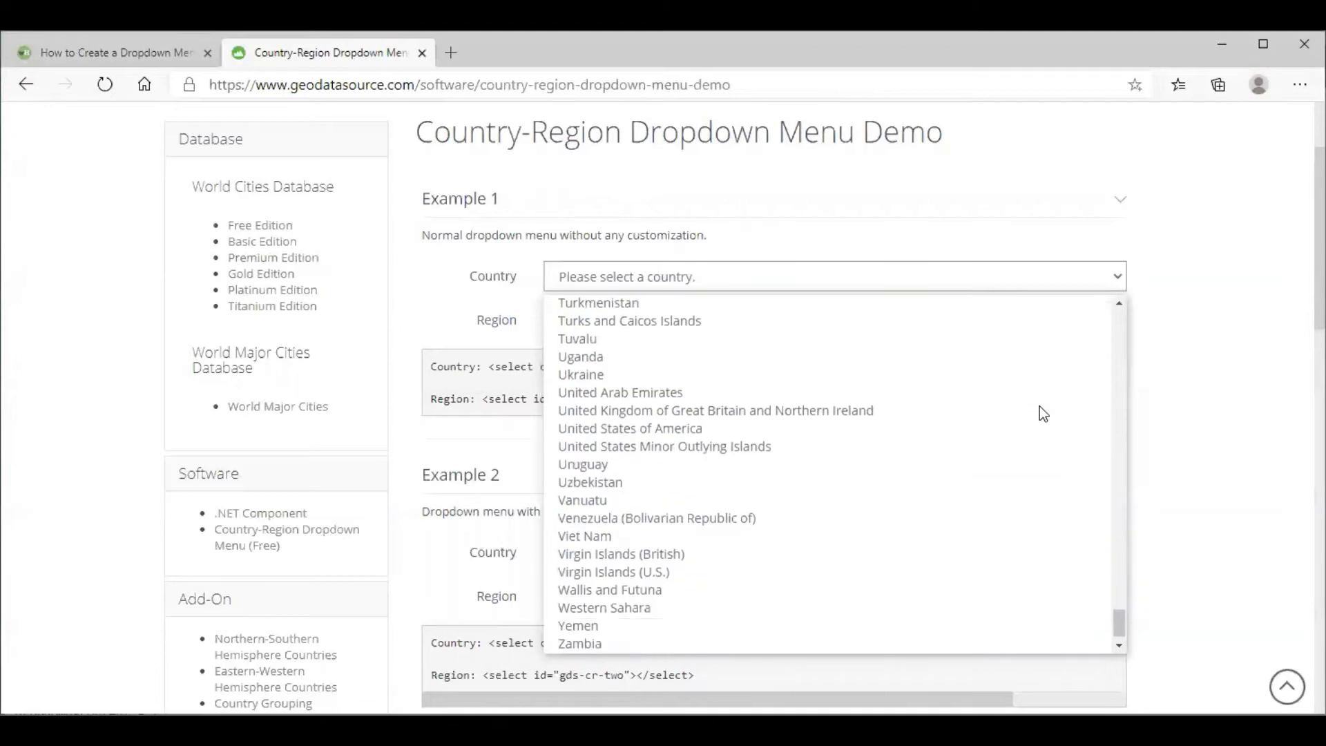
left_click(827, 394)
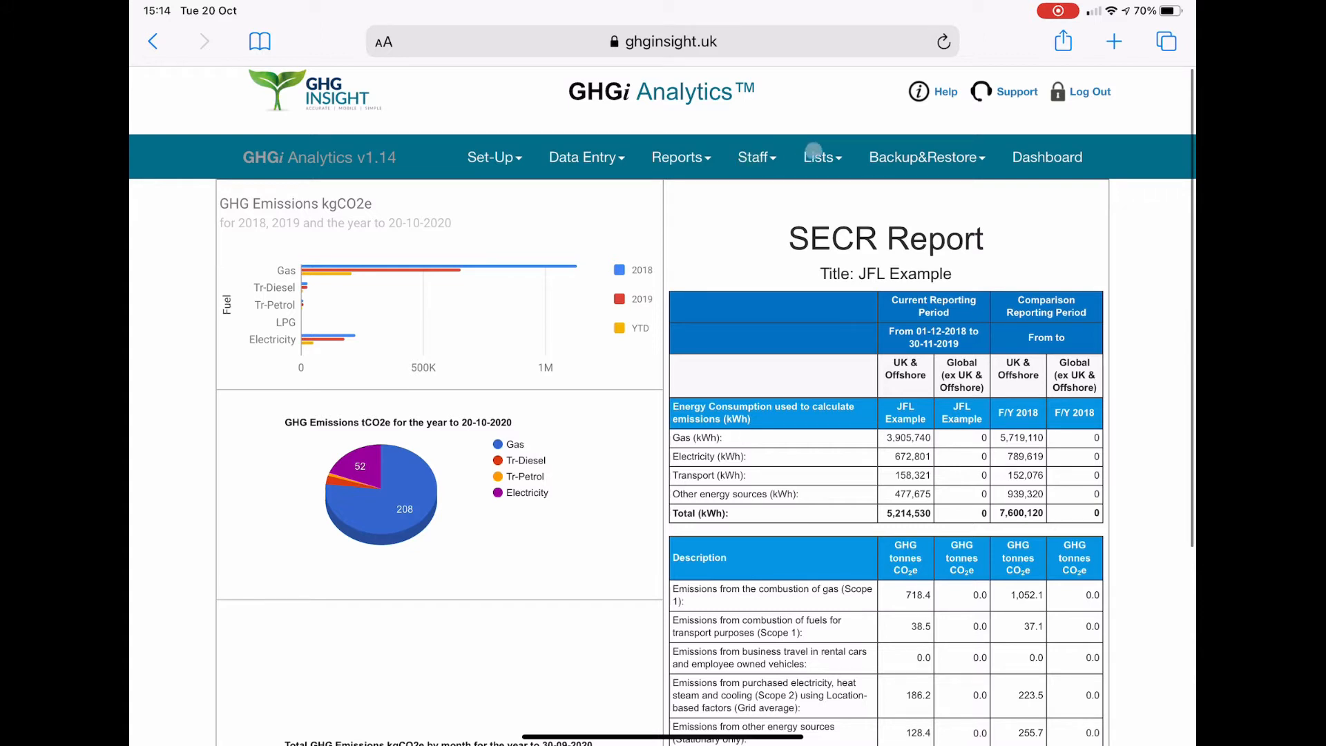
Step: Rename custom attribute 5 to "Scope" in the account's custom attributes list and save the update
left_click(821, 151)
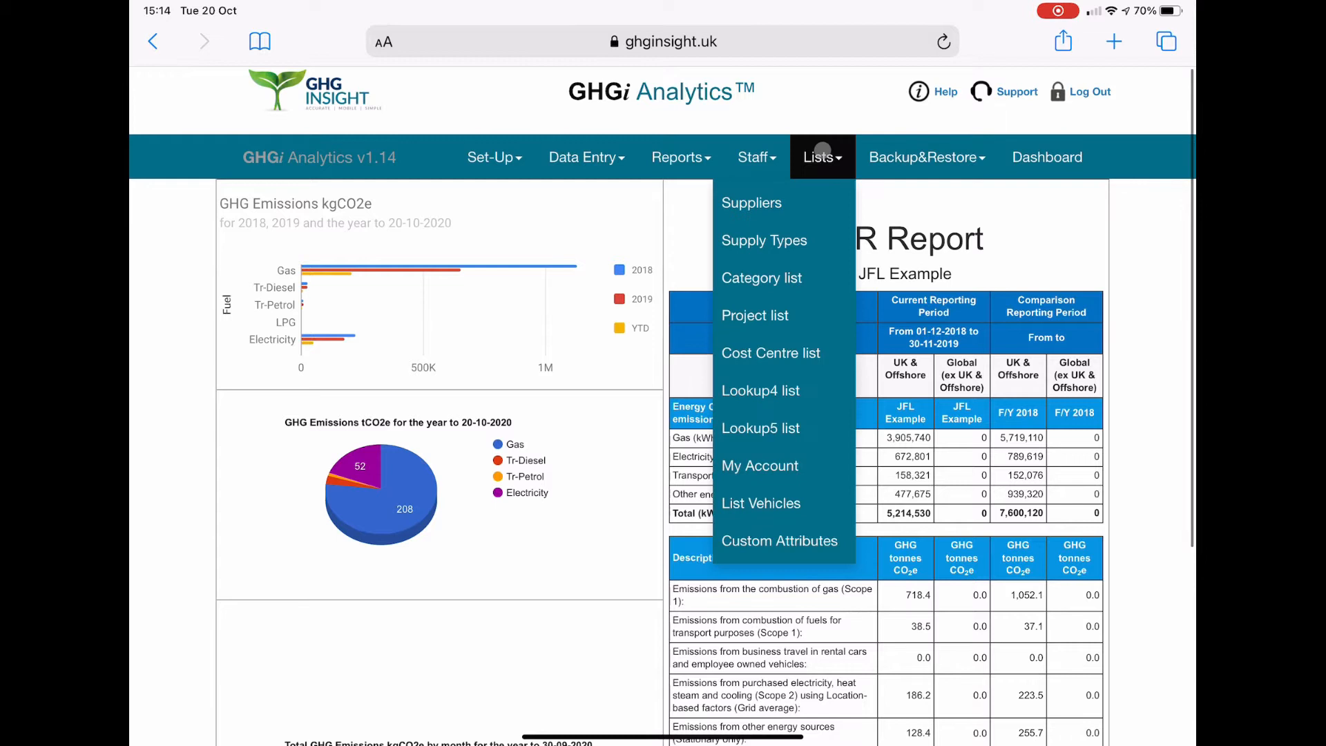
left_click(779, 541)
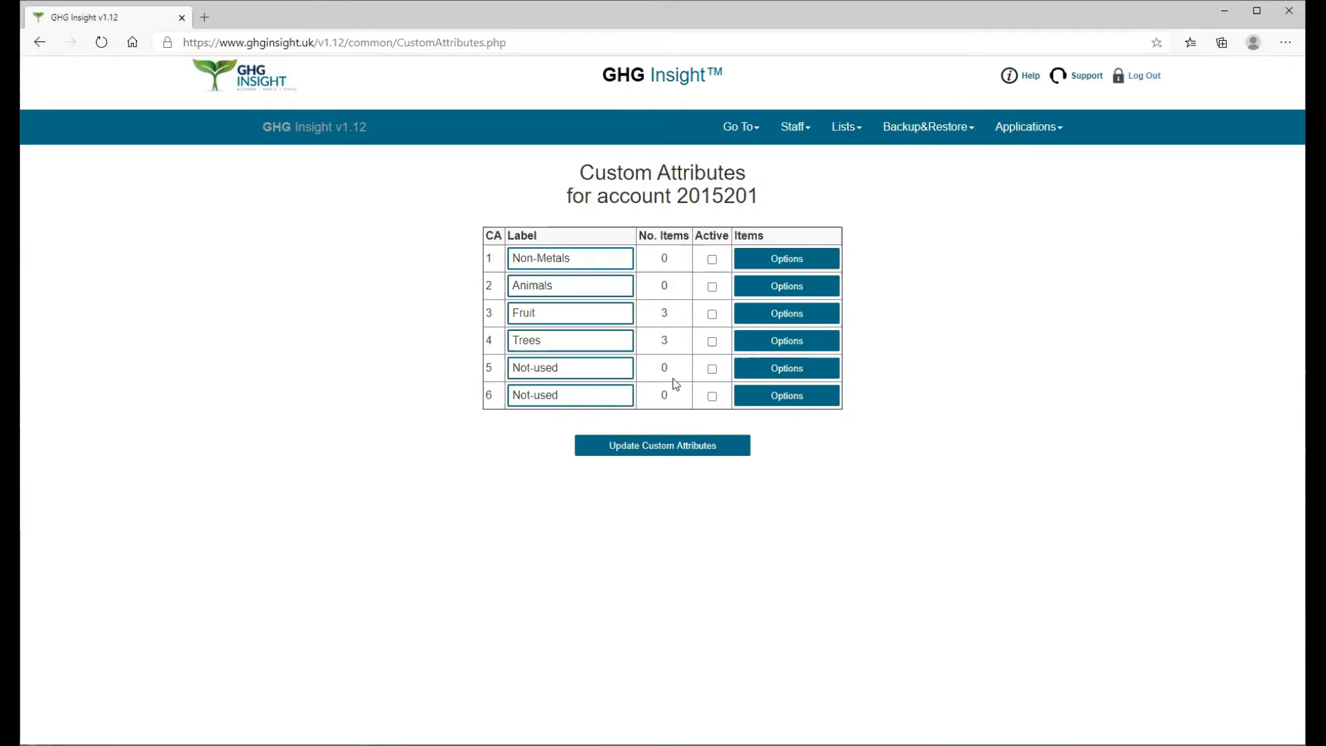
left_click_drag(584, 367, 493, 366)
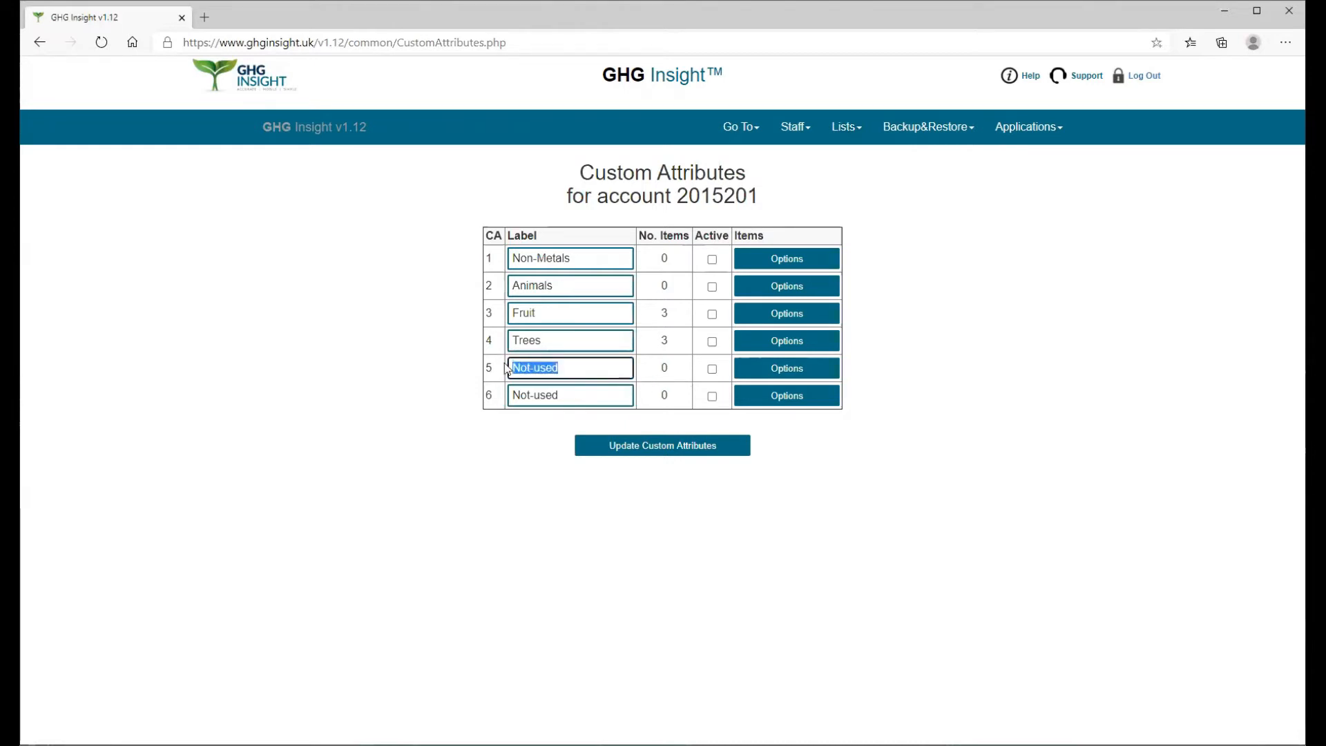
type("Scope")
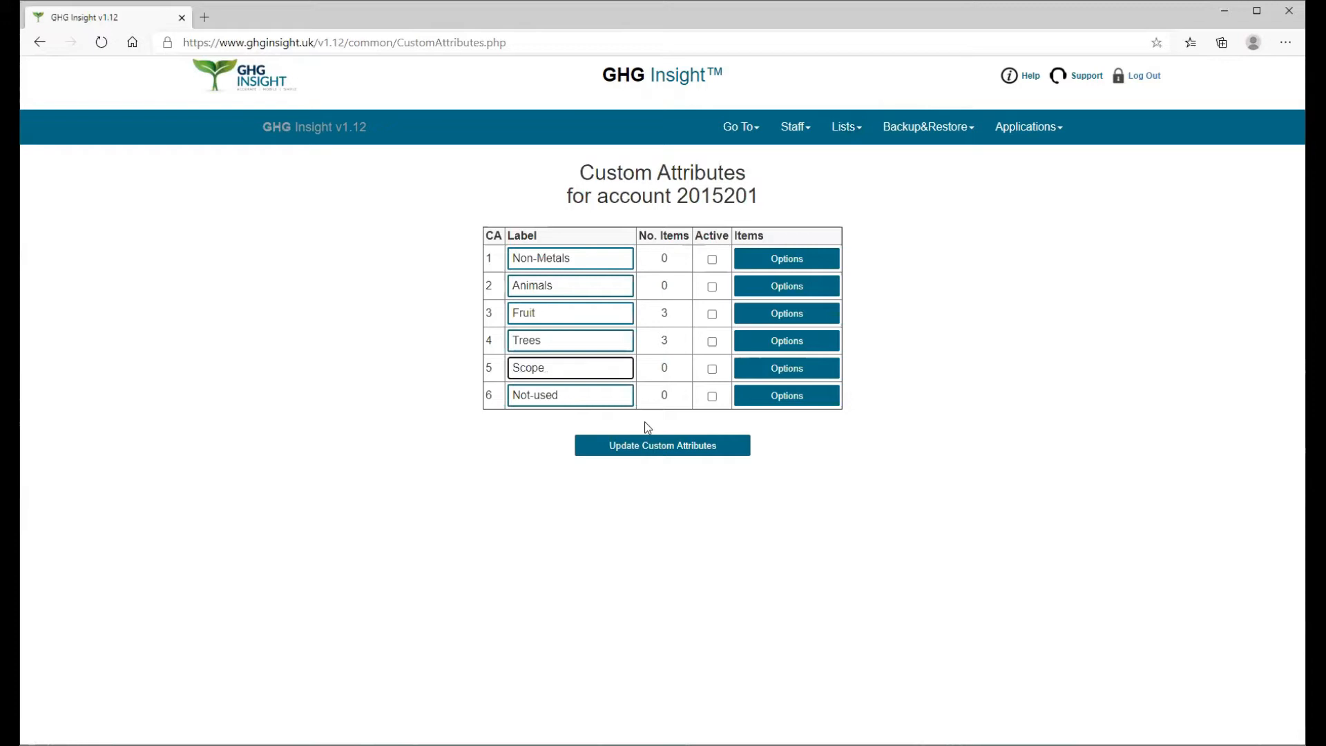
left_click(669, 448)
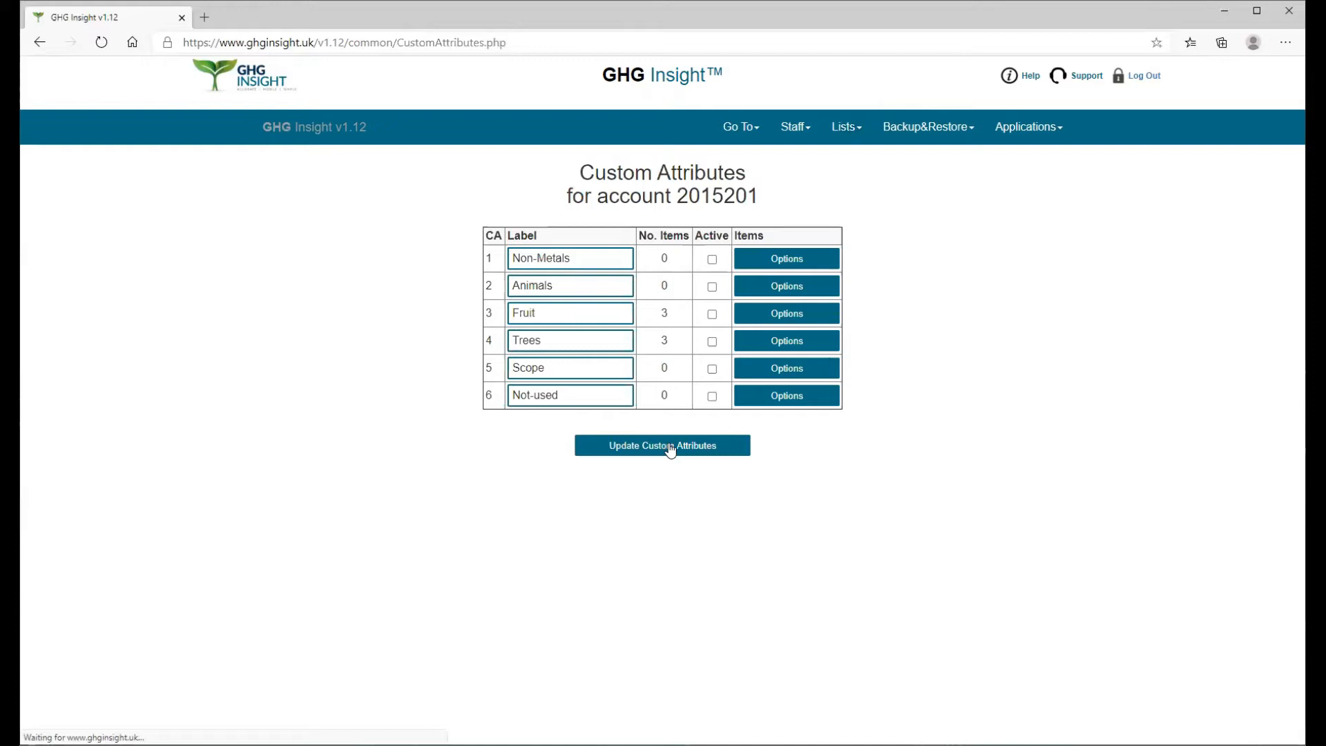
Step: Add three blank option entries to the Scope custom attribute
left_click(796, 378)
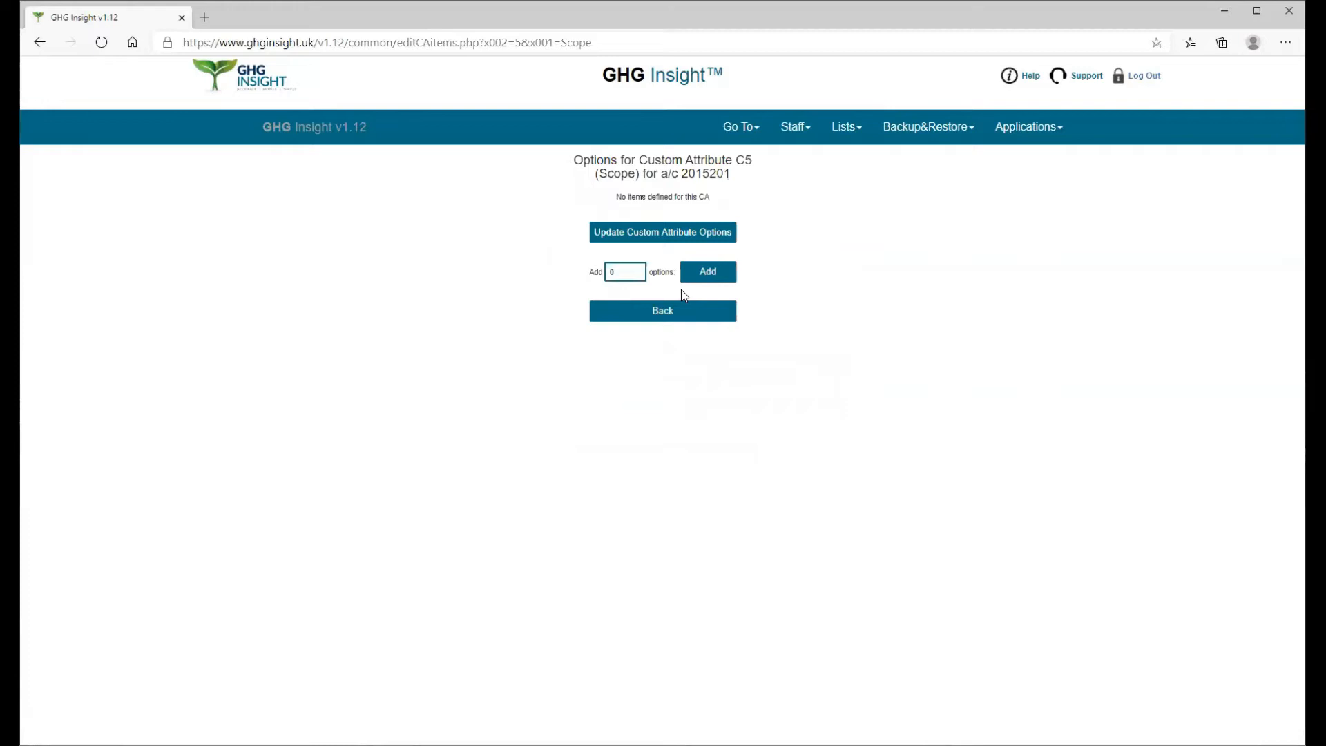
left_click(627, 271)
left_click(636, 269)
left_click(636, 269)
left_click(636, 269)
left_click(712, 273)
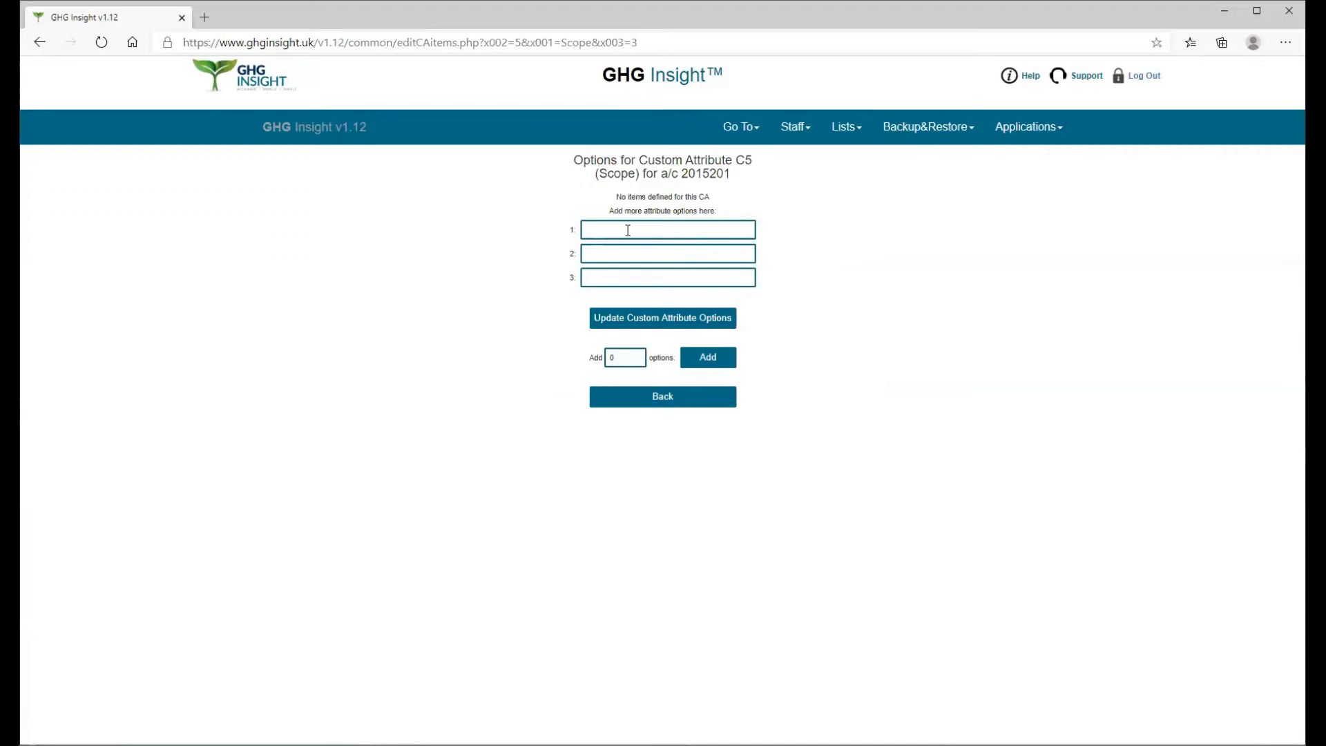
Step: Name the three options "Scope1", "Scope 2" and "Scope 3", save them and return to the custom attributes list
left_click(628, 230)
type("Scope 1")
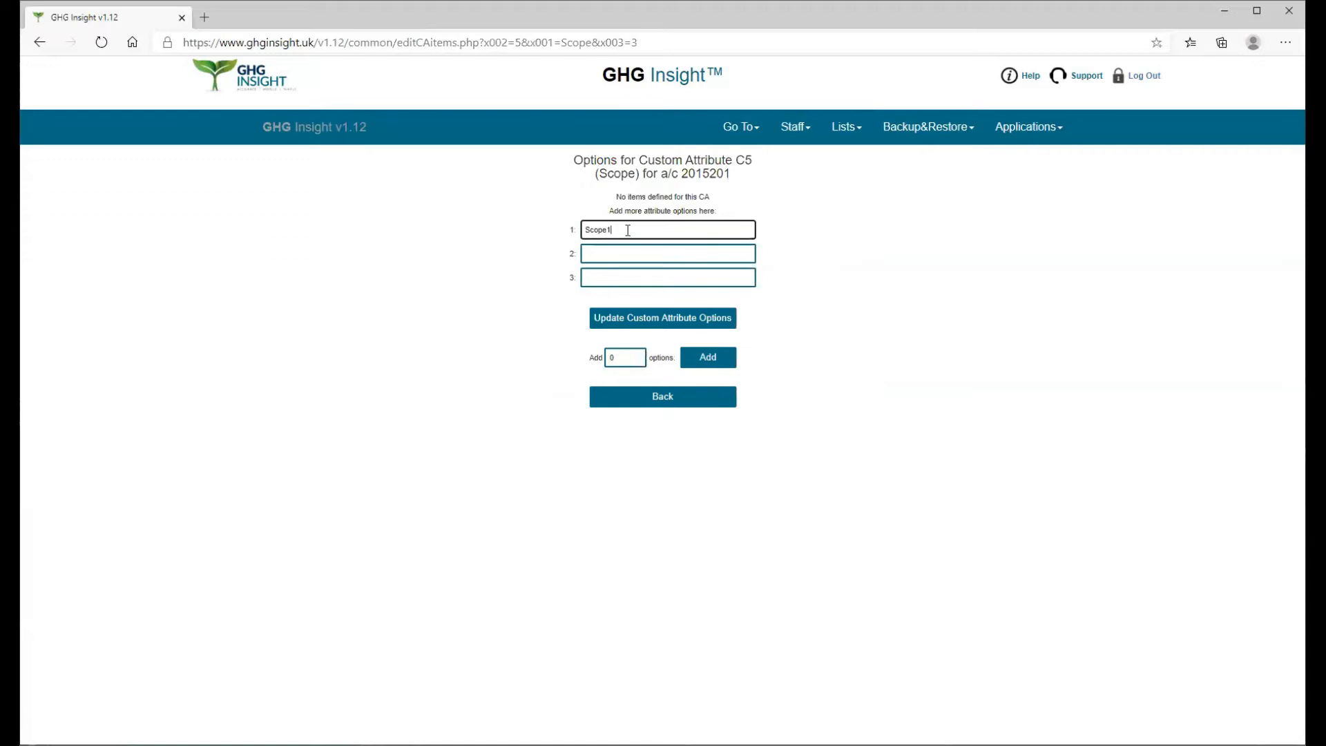
key("Tab")
type("Scope")
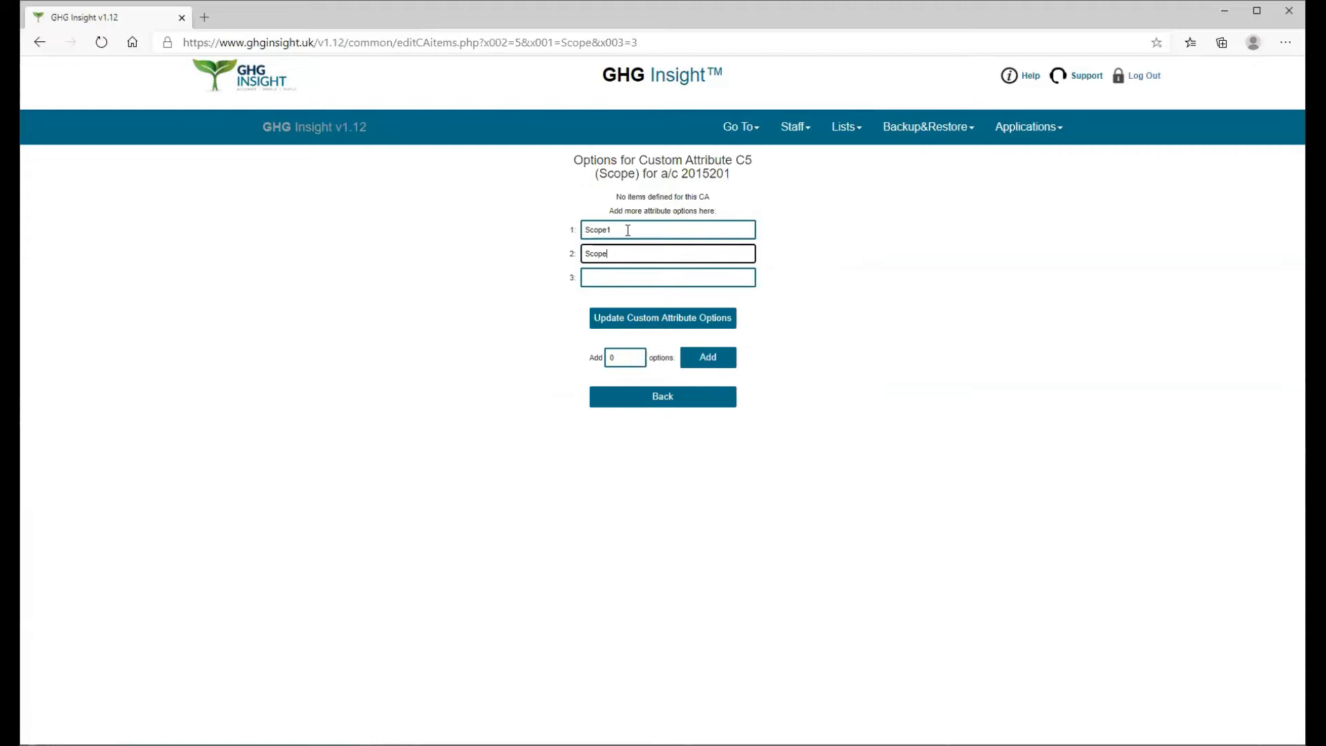
type(" 2")
key("Tab")
type("Scope 3")
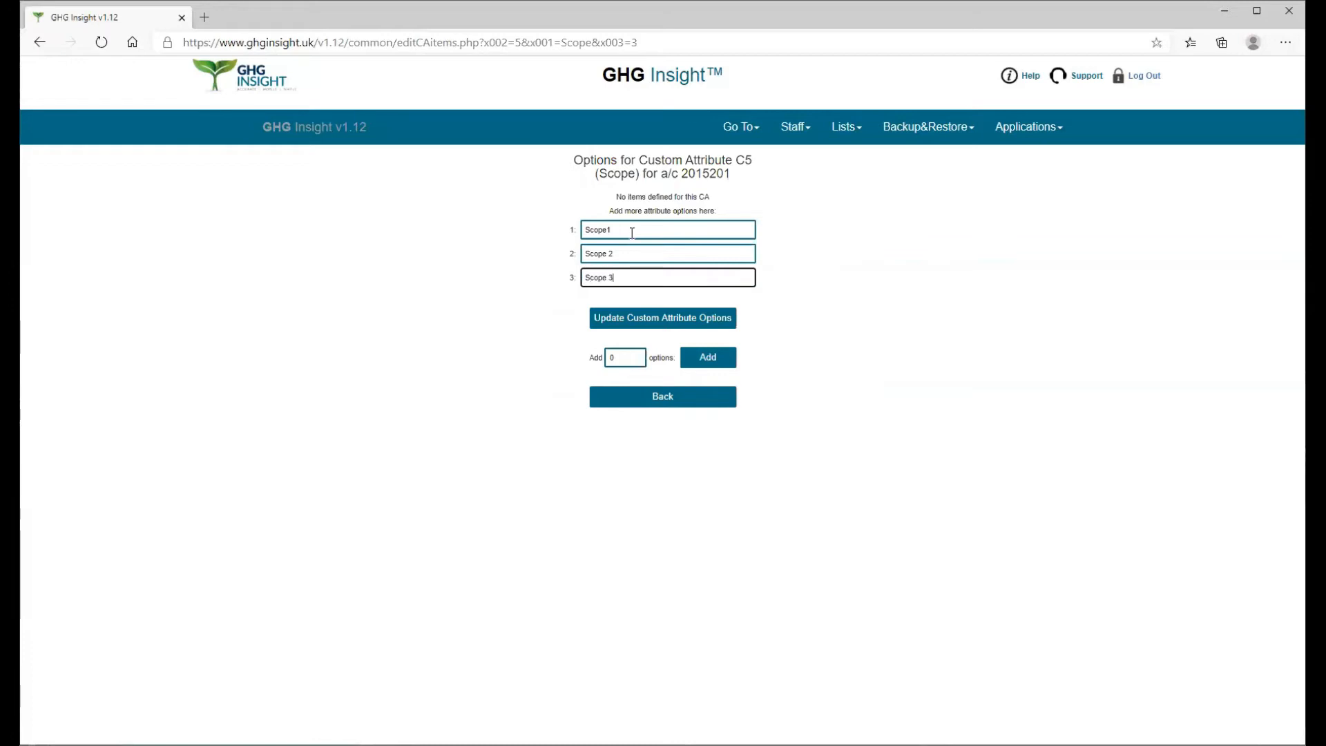
left_click(629, 322)
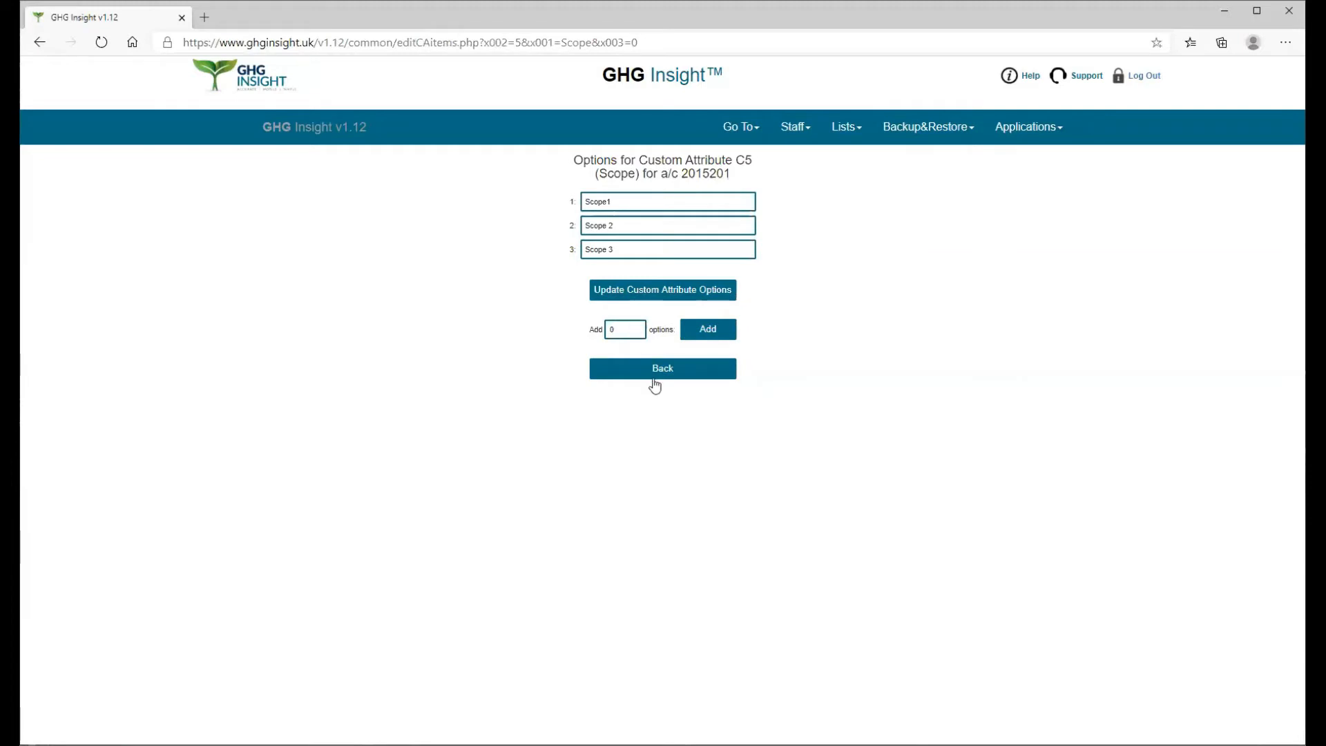
left_click(656, 380)
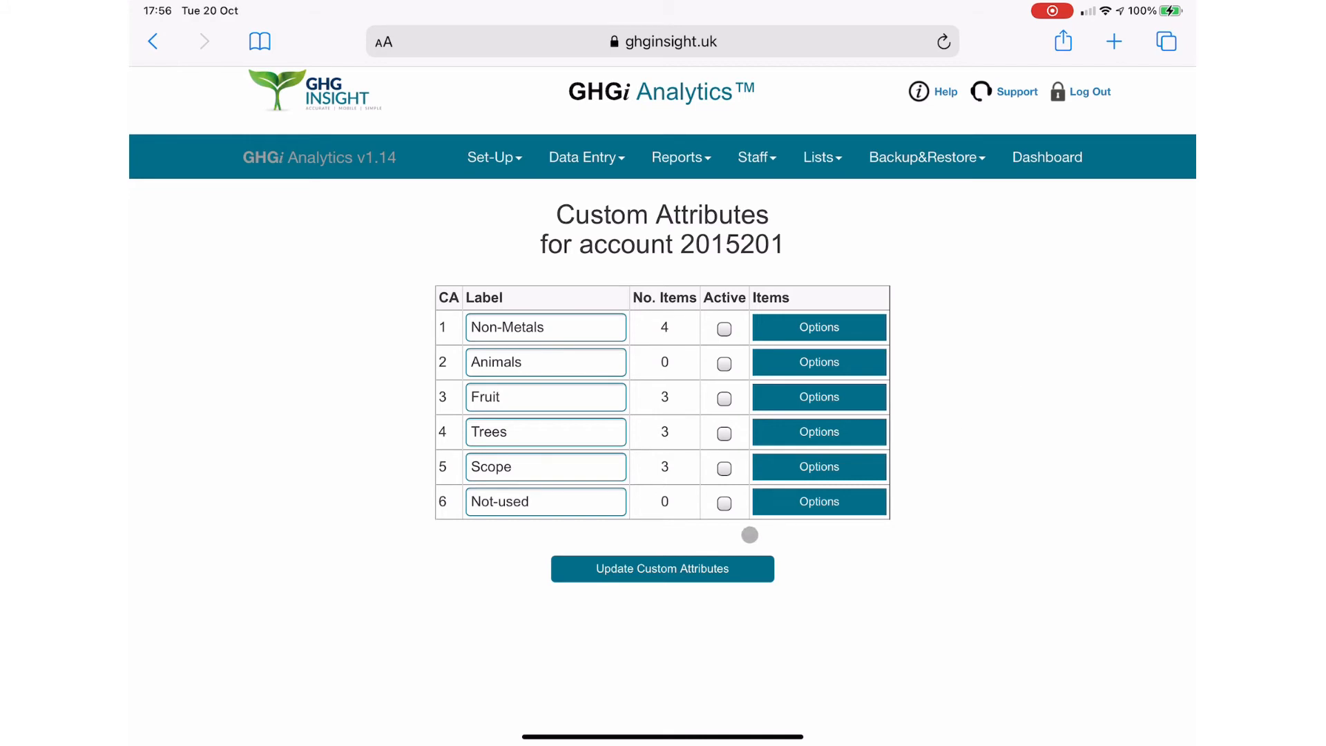
Step: Make the Scope custom attribute active, save the update and go to the dashboard
left_click(725, 467)
left_click(706, 568)
left_click(1038, 157)
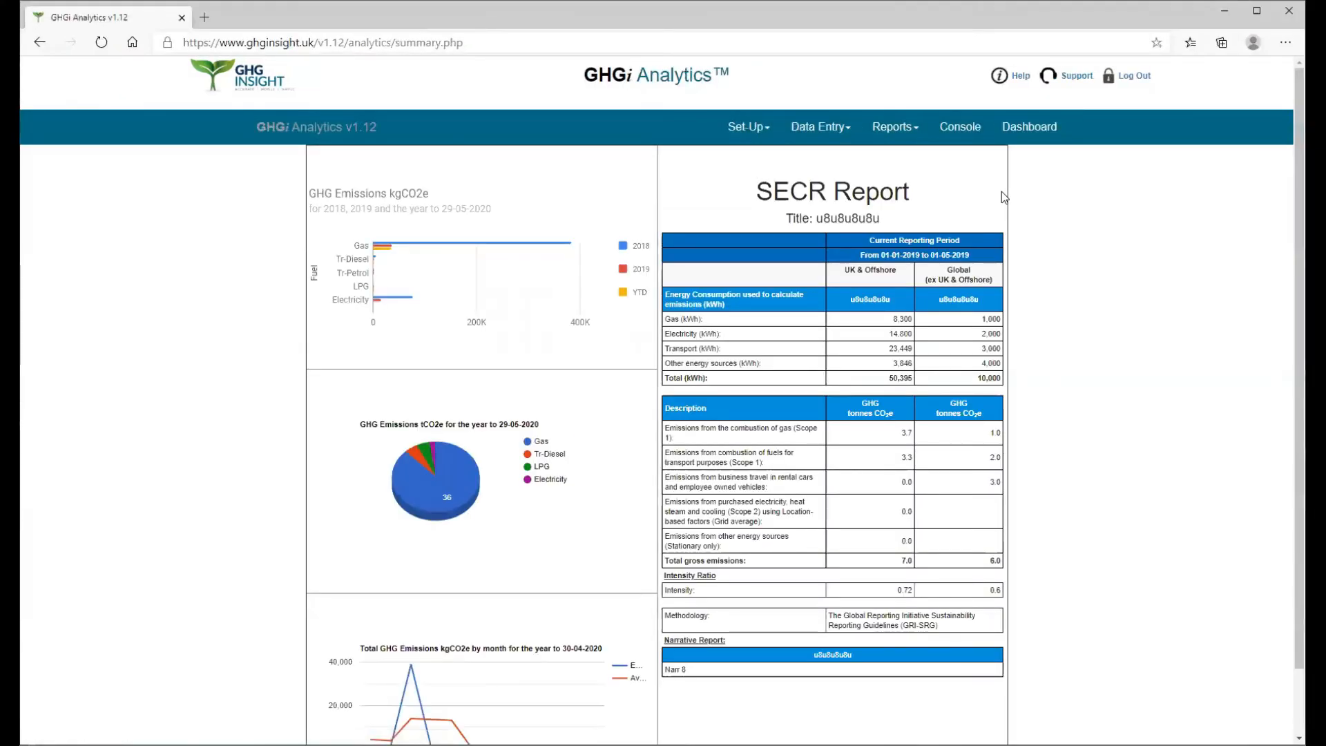
Step: Enable the display of the generic custom attribute "Scope" in the Show/Hide data items settings and save
left_click(768, 131)
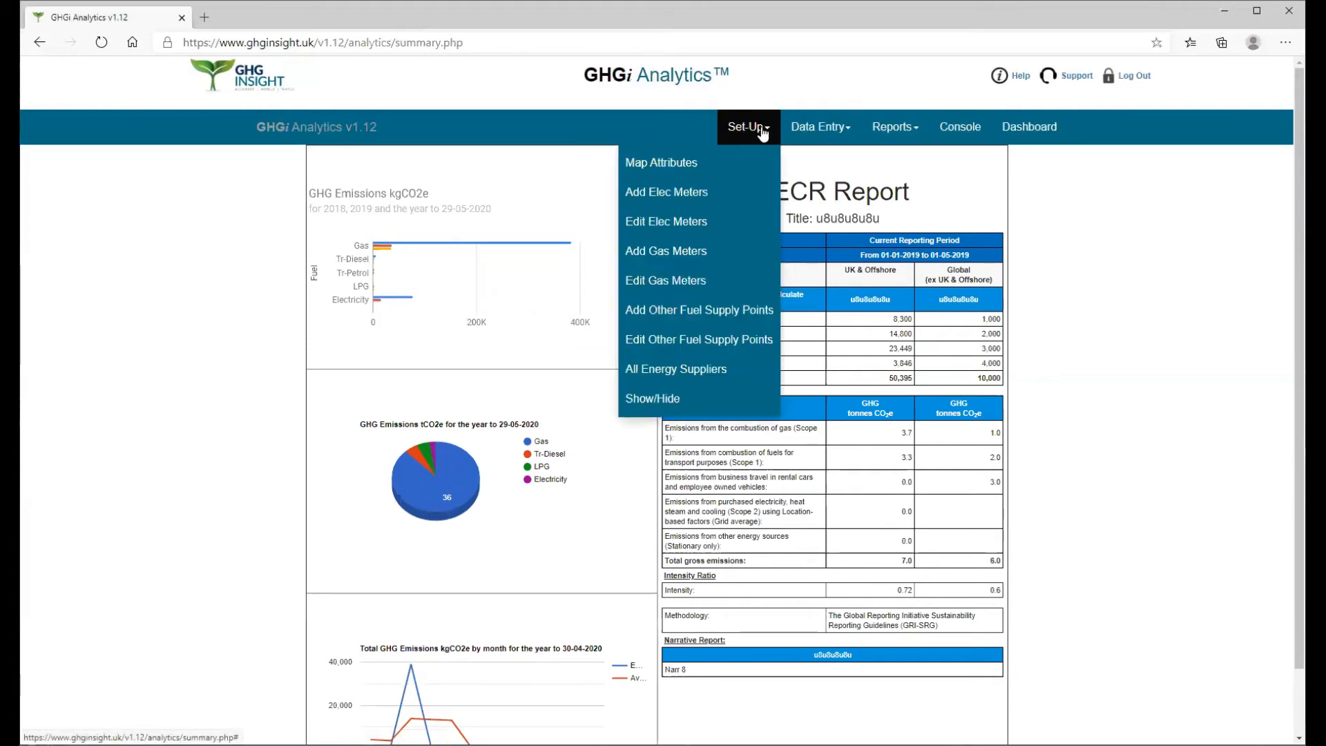
left_click(665, 405)
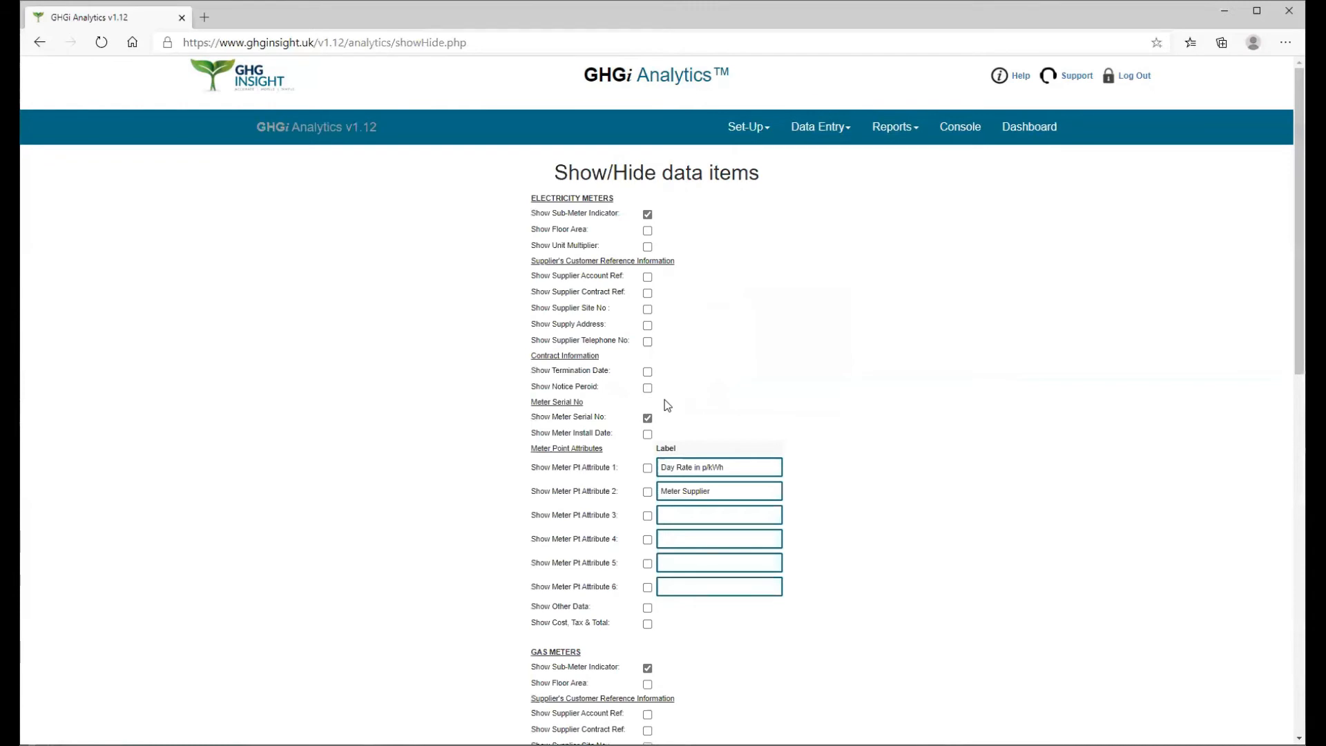
scroll(667, 399, "down", 7)
scroll(671, 398, "down", 4)
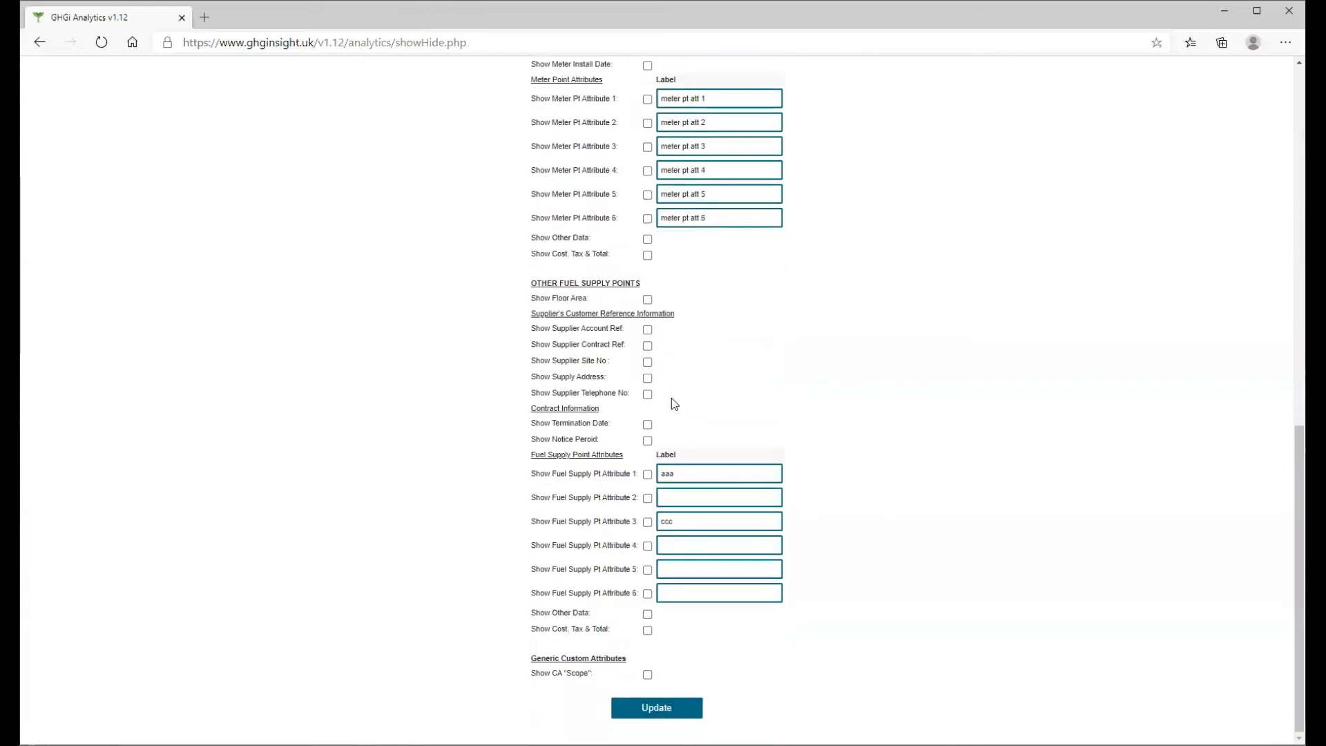
left_click(647, 674)
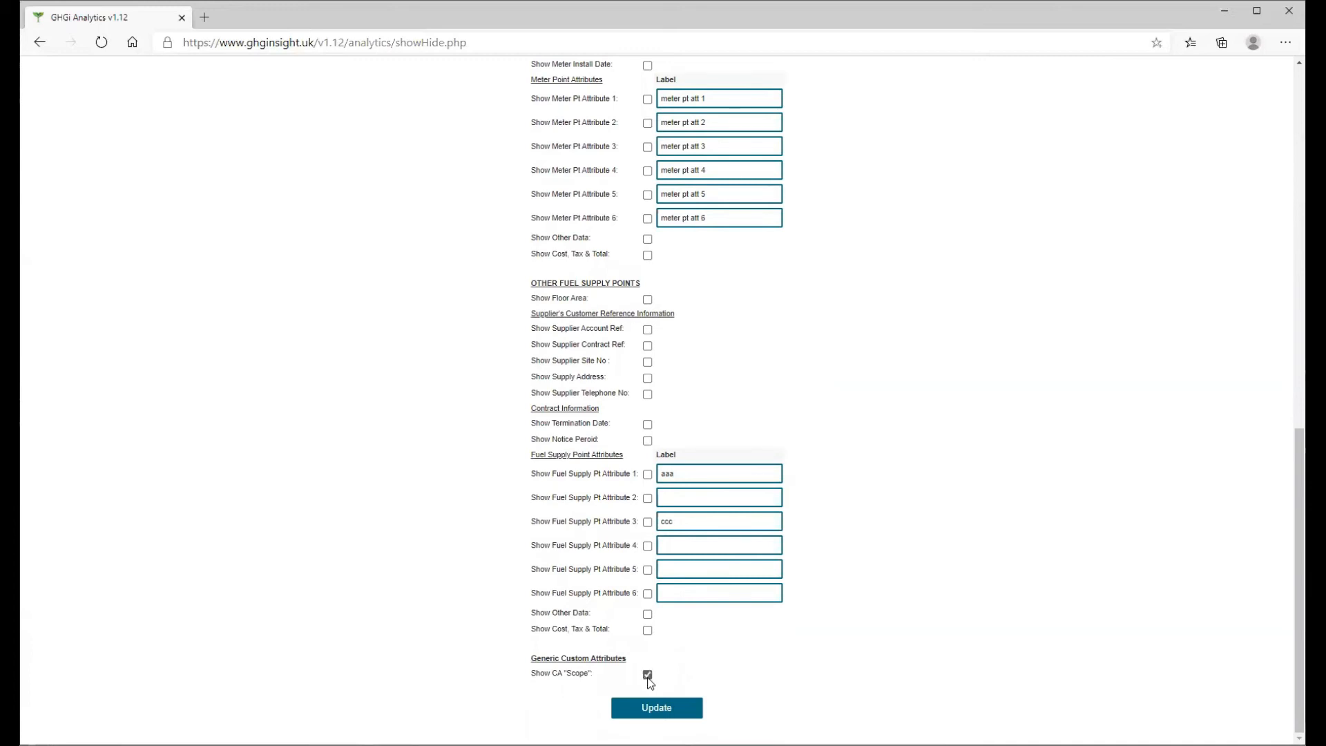
left_click(659, 714)
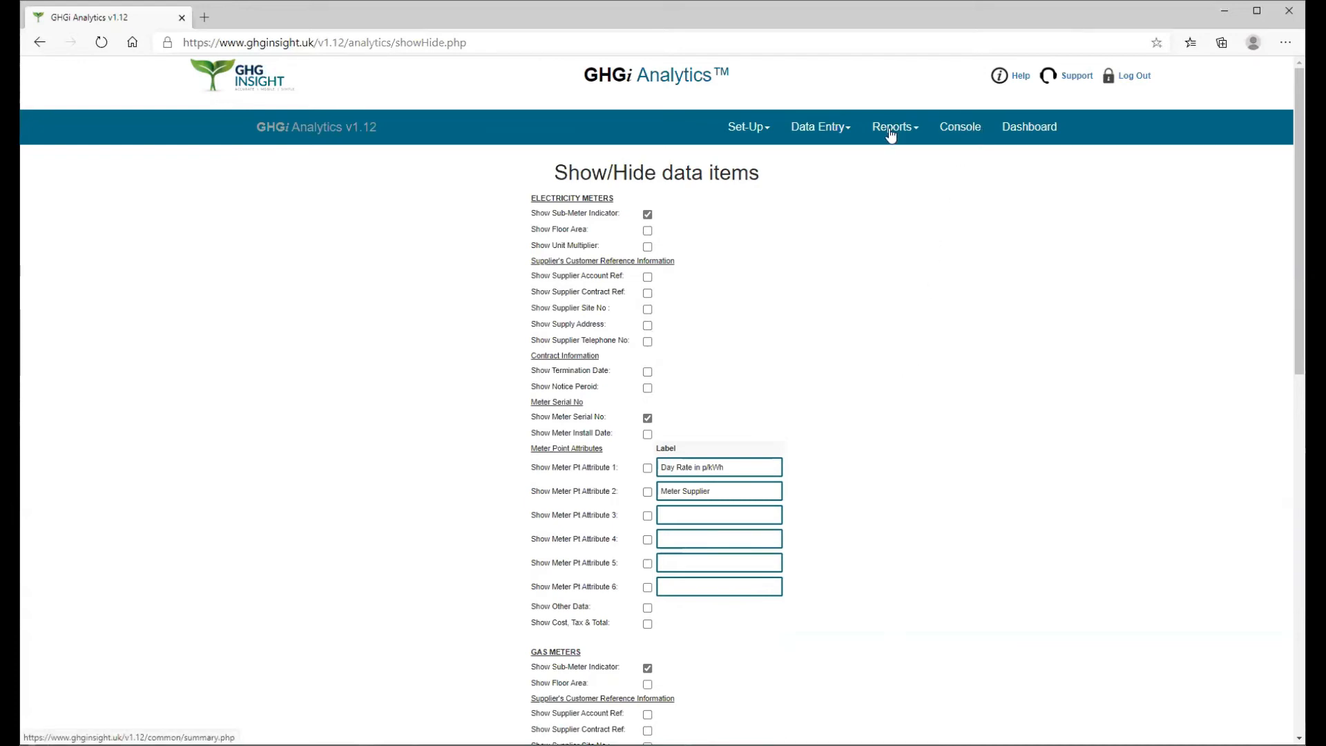
Step: Open the HQ electricity meter with ID 80 for editing and set its Scope to "Scope 3"
left_click(765, 132)
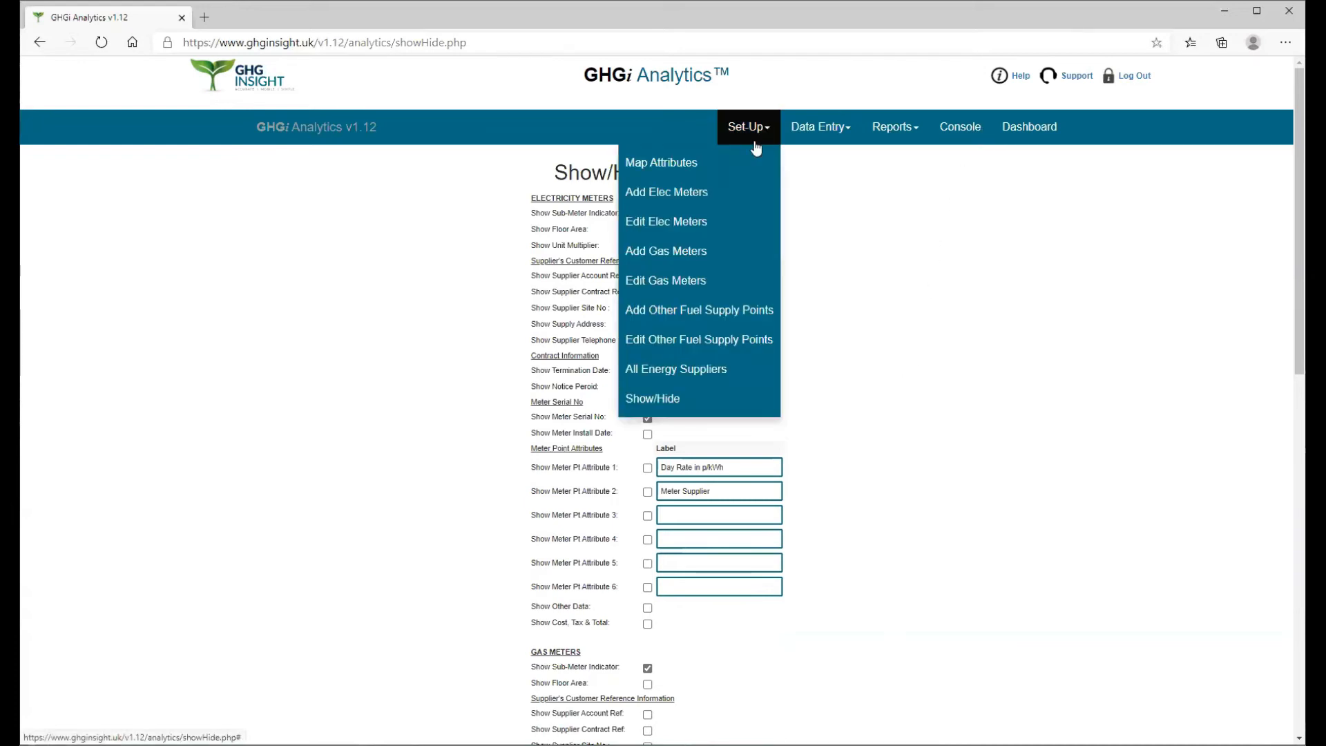
left_click(687, 221)
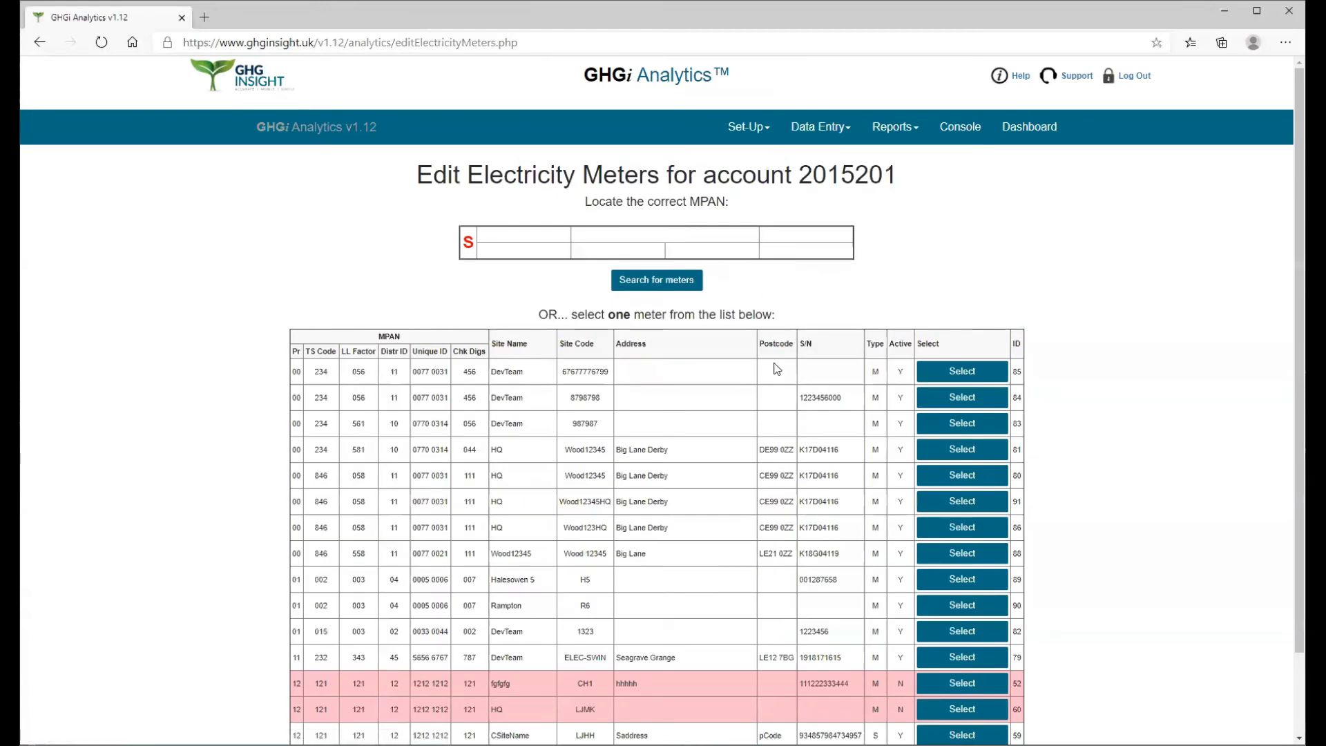
scroll(777, 369, "down", 1)
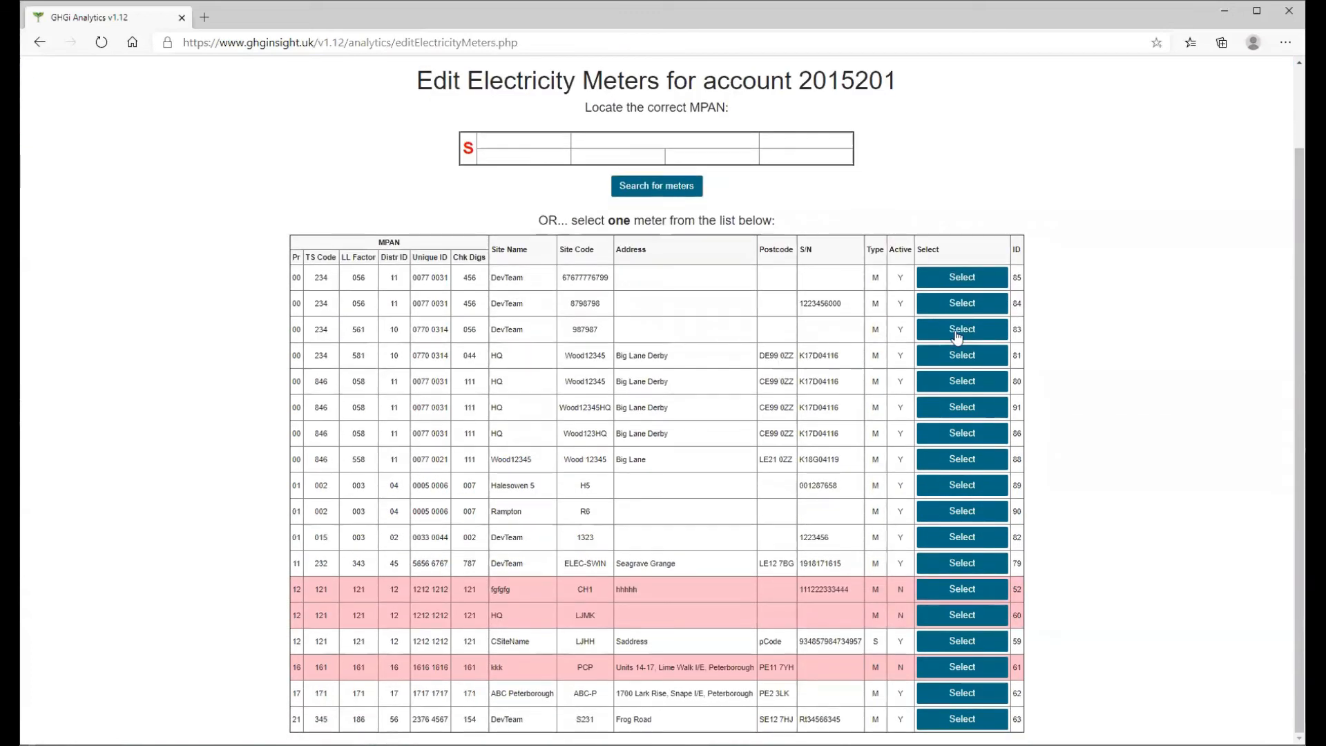
left_click(962, 381)
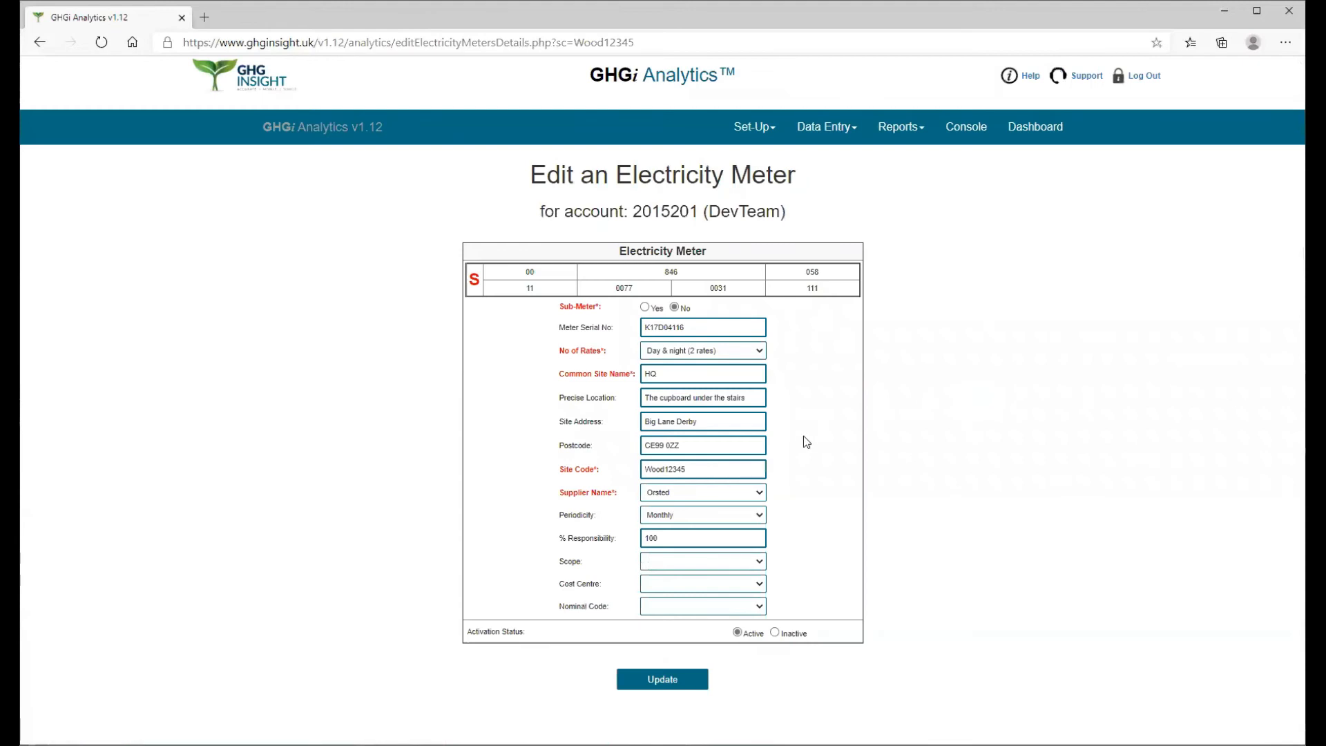
left_click(762, 562)
left_click(673, 607)
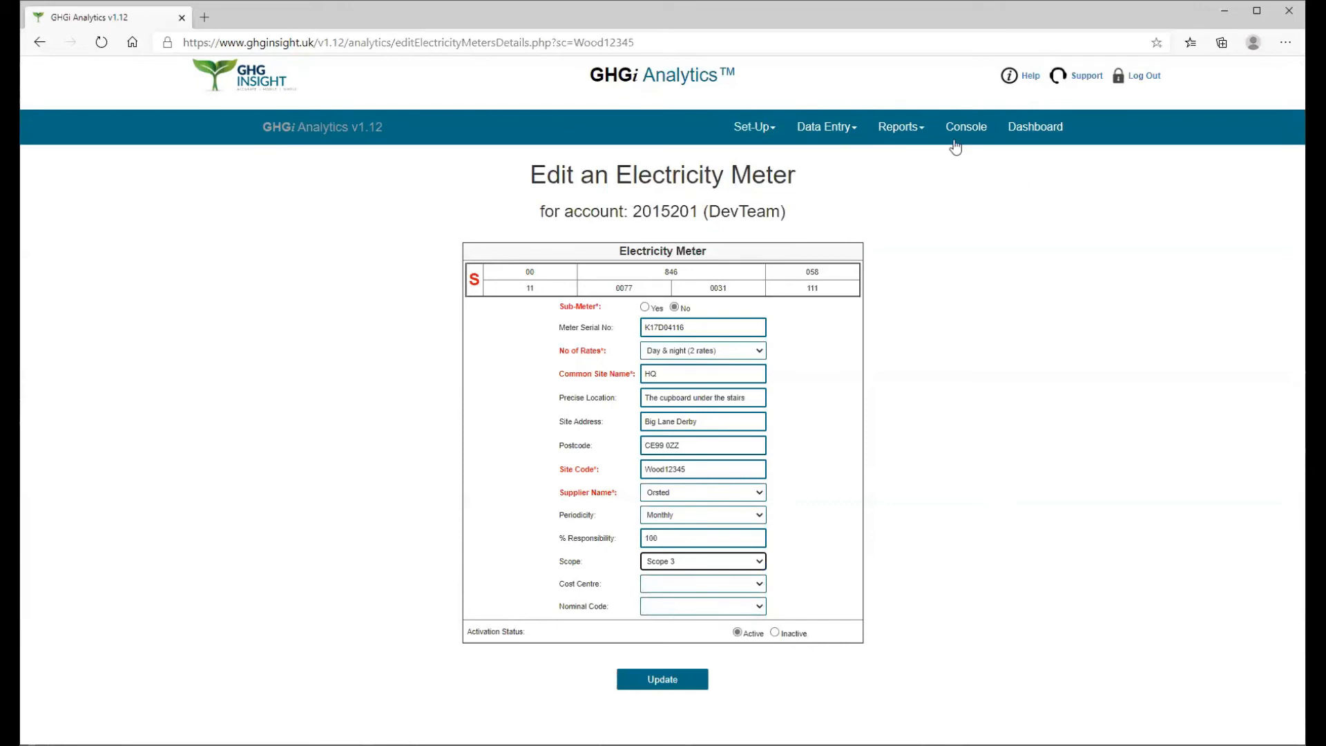
Step: Turn off the display of the generic custom attribute "Scope" in the Show/Hide data items settings
left_click(763, 130)
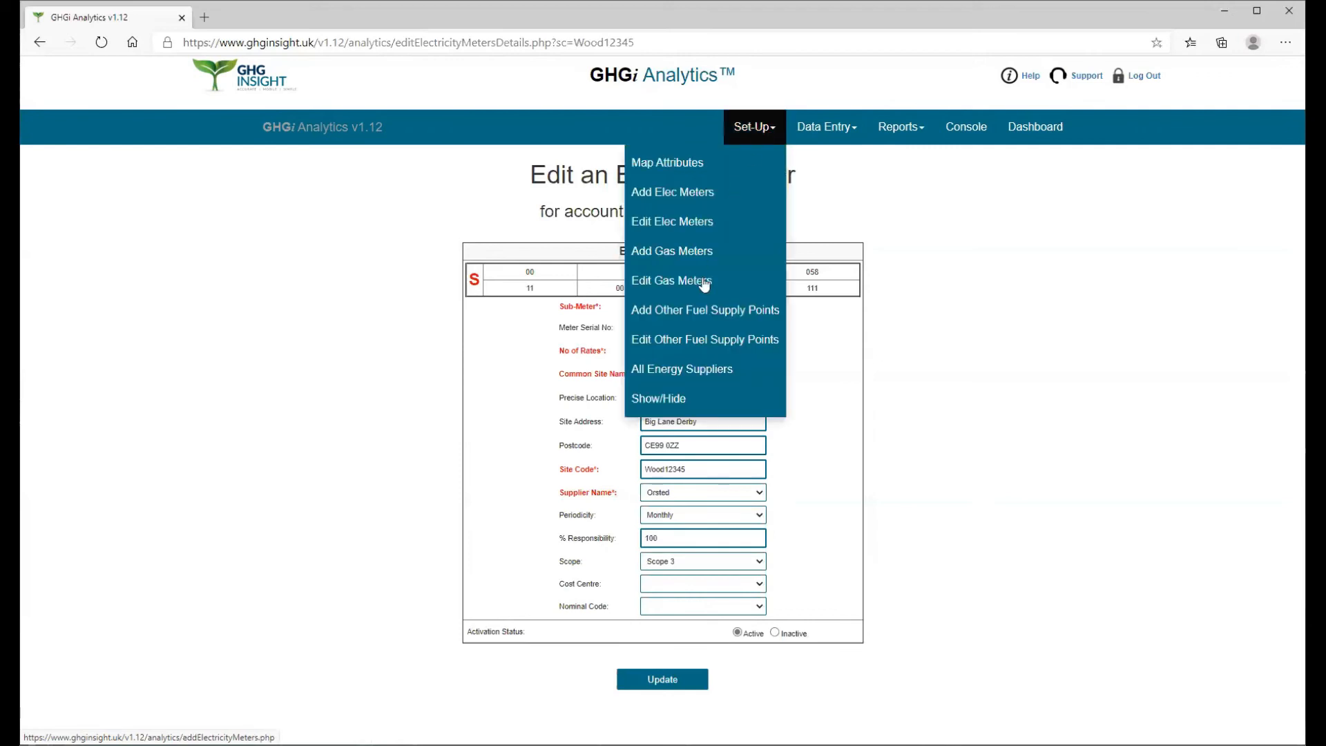
left_click(667, 401)
scroll(728, 393, "down", 5)
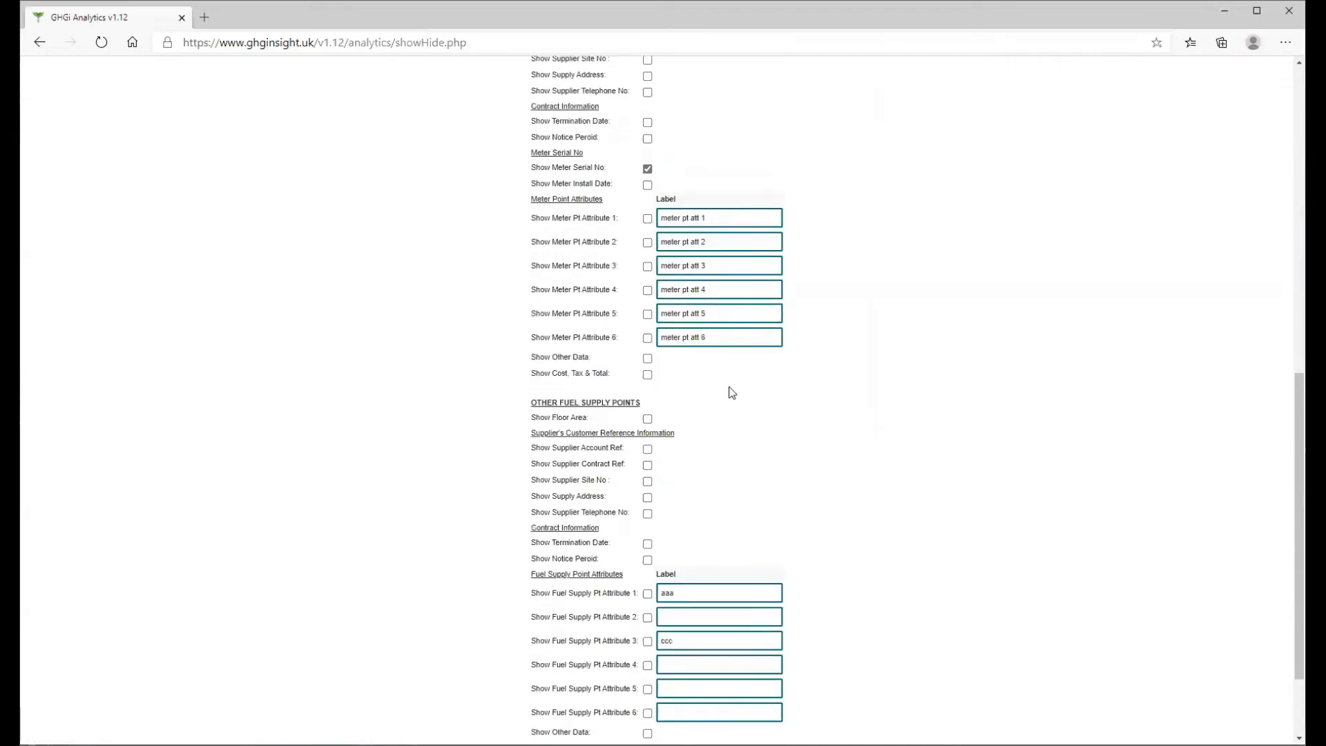
left_click(648, 674)
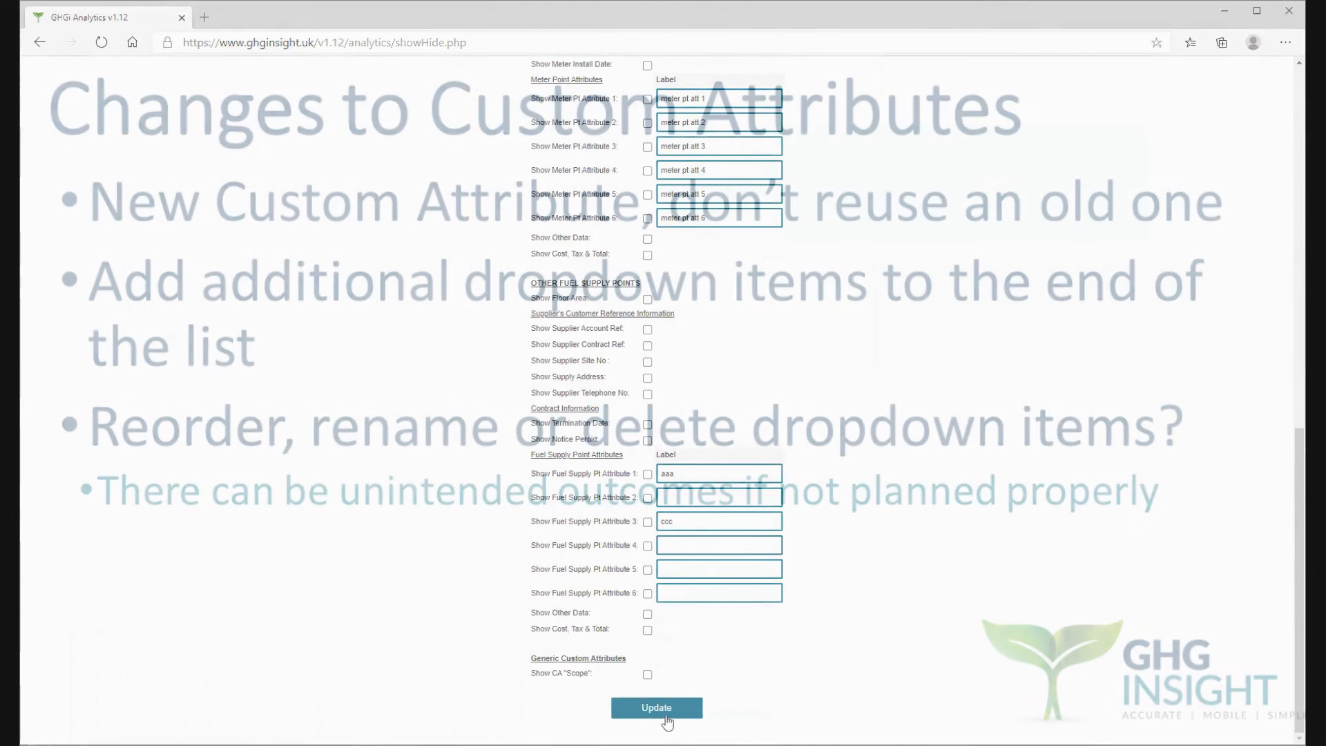